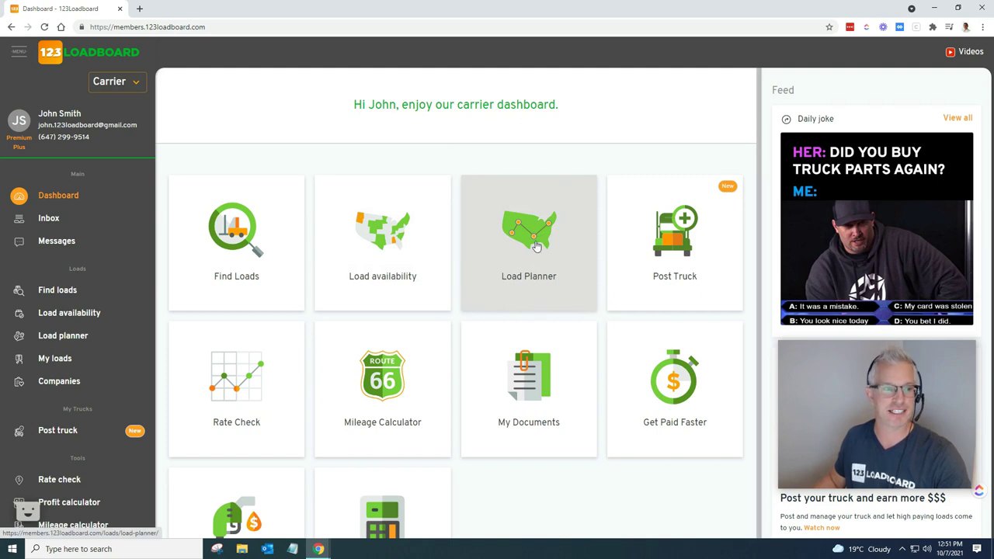
Step: Open the Load Planner and view the truck's equipment details: a Van at 7.0 MPG
{"action": "left_click_drag", "start_coordinate": [62, 271], "coordinate": [90, 272]}
{"action": "left_click", "coordinate": [89, 271]}
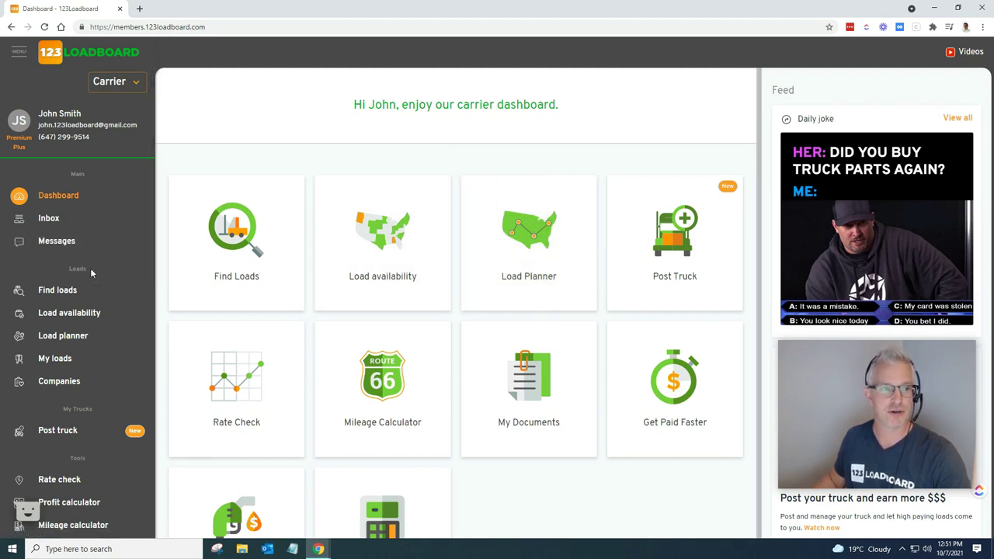
{"action": "left_click", "coordinate": [67, 336]}
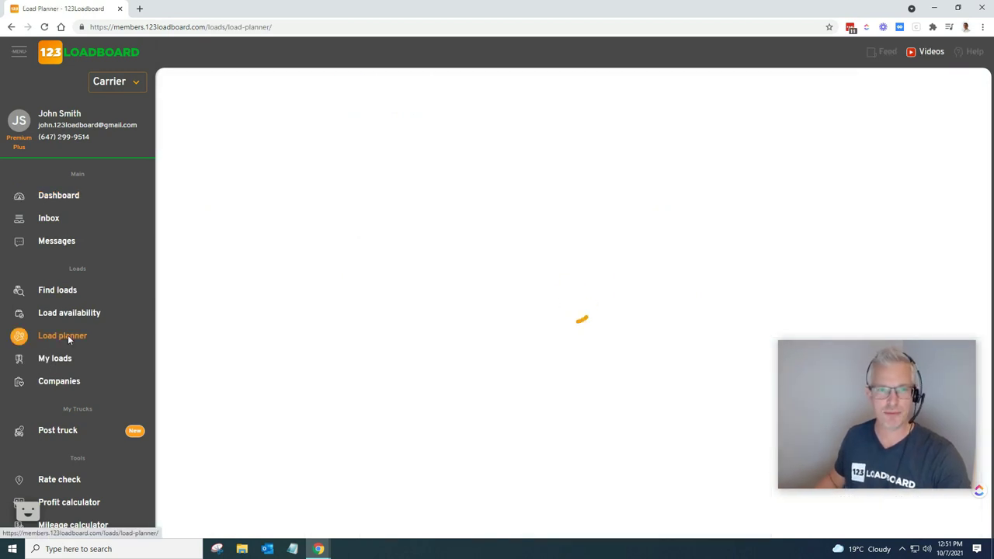
{"action": "left_click", "coordinate": [511, 112]}
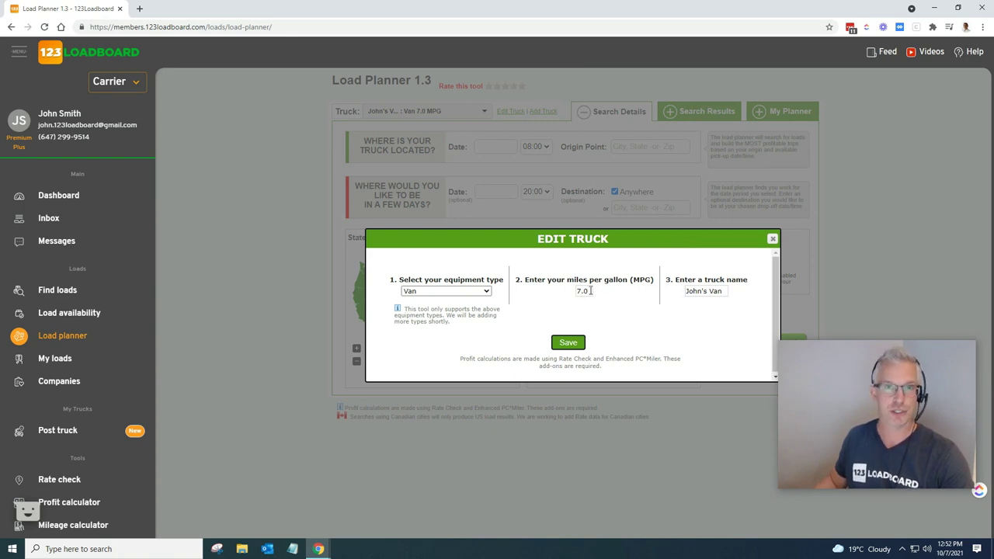
Step: Close the truck details unchanged and set the trip origin to Miami, FL on 10/07/2021
{"action": "left_click", "coordinate": [773, 239]}
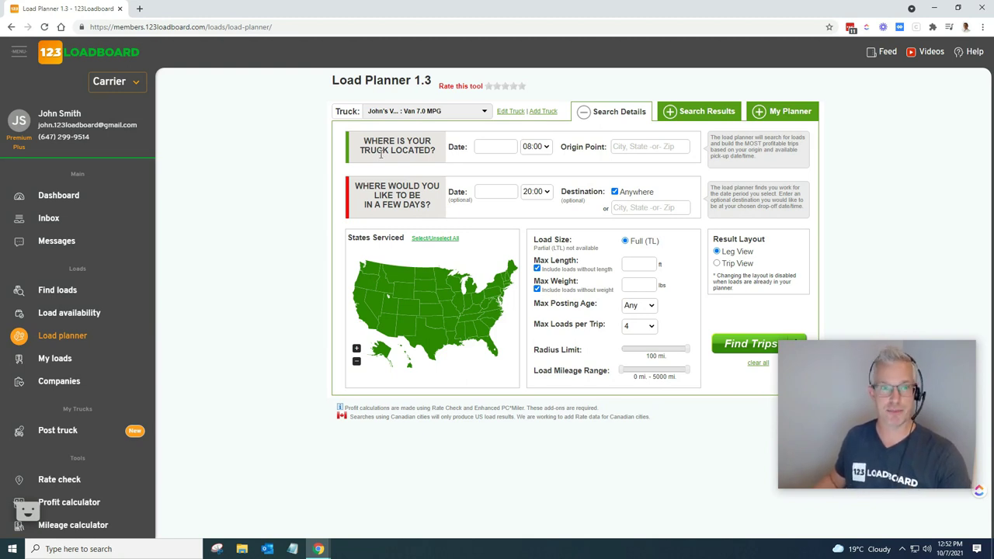
{"action": "left_click_drag", "start_coordinate": [371, 141], "coordinate": [444, 157]}
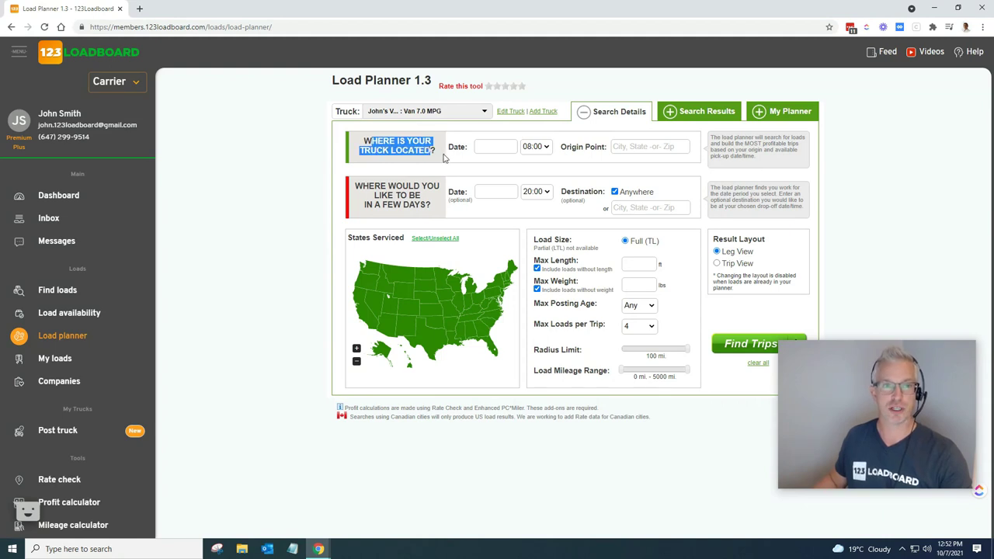
{"action": "left_click", "coordinate": [446, 160]}
{"action": "left_click", "coordinate": [492, 145]}
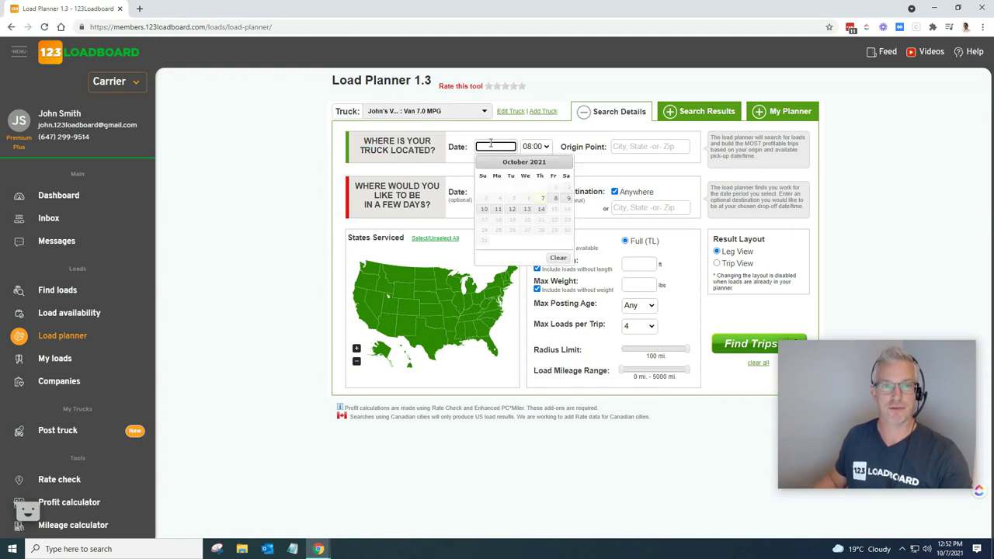
{"action": "left_click", "coordinate": [543, 200]}
{"action": "left_click", "coordinate": [639, 146]}
{"action": "left_click", "coordinate": [639, 176]}
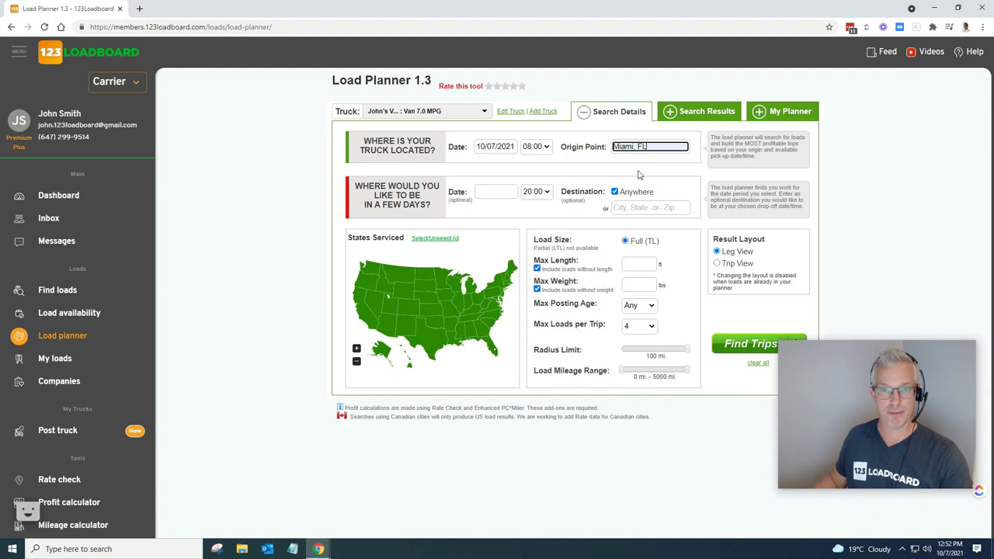
Step: Set the destination to Chicago, IL by 10/14/2021 instead of Anywhere
{"action": "left_click", "coordinate": [502, 192]}
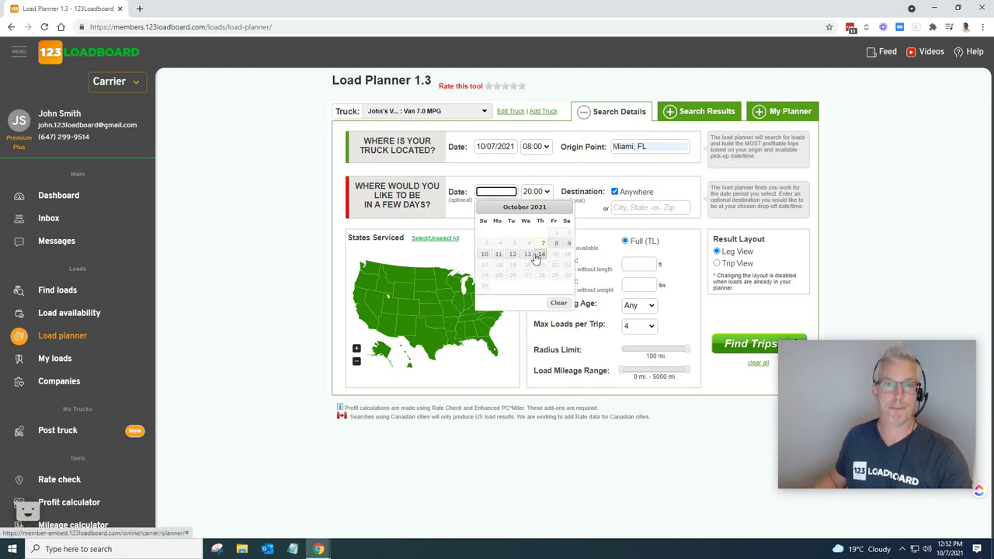
{"action": "left_click", "coordinate": [537, 255]}
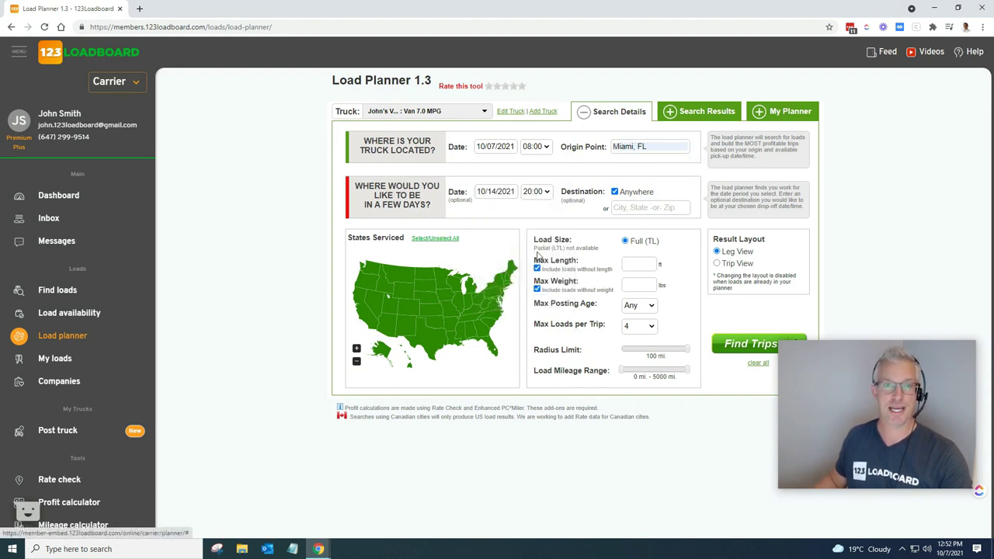
{"action": "left_click", "coordinate": [626, 197]}
{"action": "left_click", "coordinate": [629, 208]}
{"action": "left_click", "coordinate": [637, 227]}
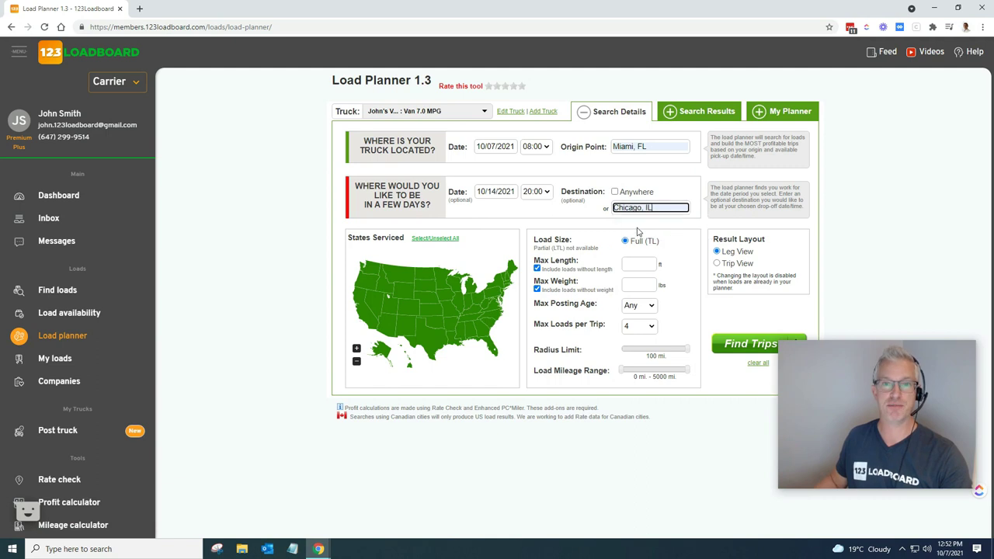
{"action": "left_click", "coordinate": [664, 180]}
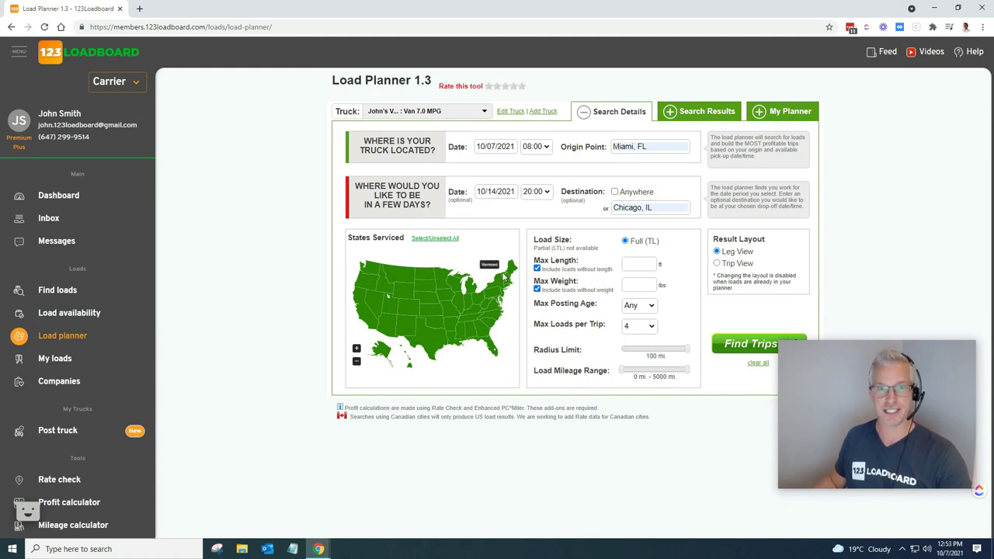
{"action": "left_click", "coordinate": [365, 311]}
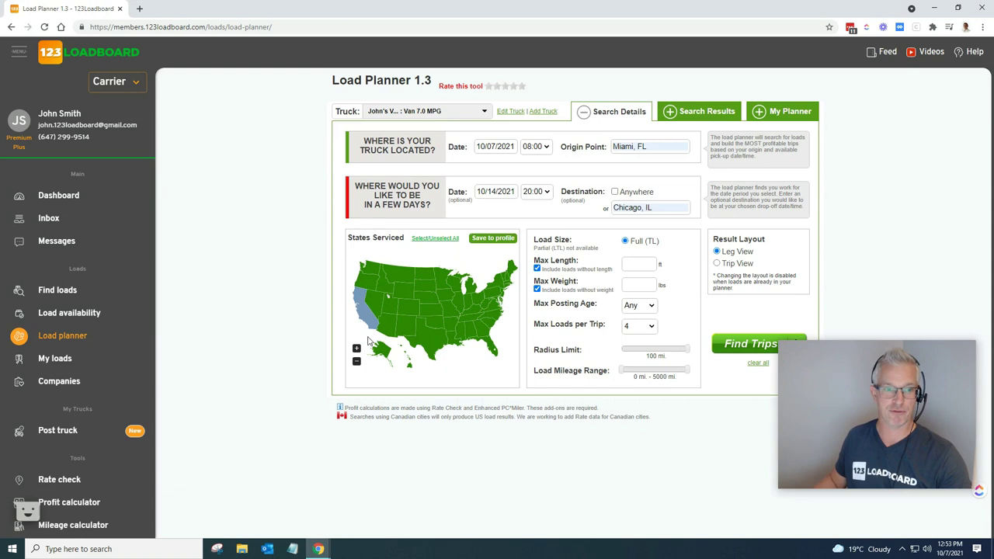
{"action": "left_click", "coordinate": [365, 311]}
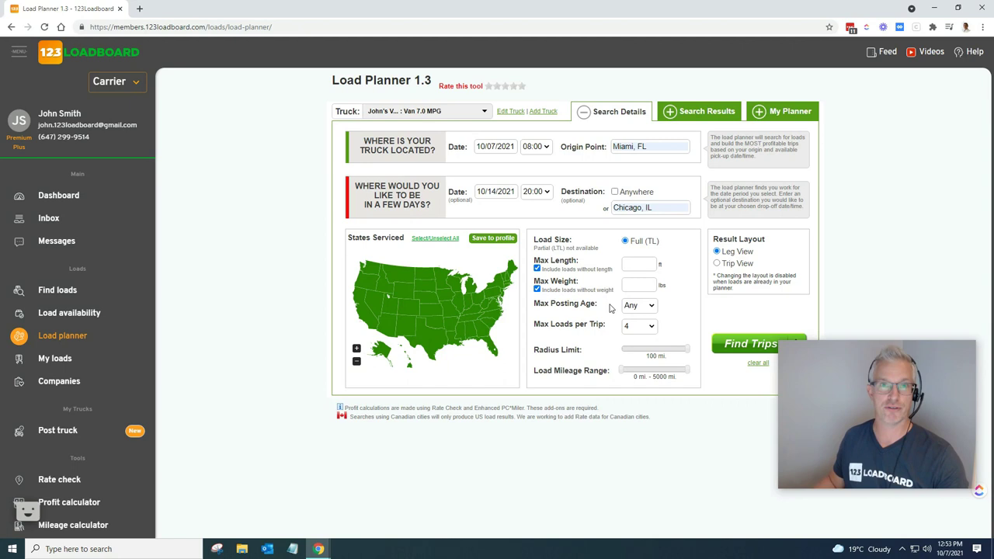
{"action": "left_click", "coordinate": [655, 308]}
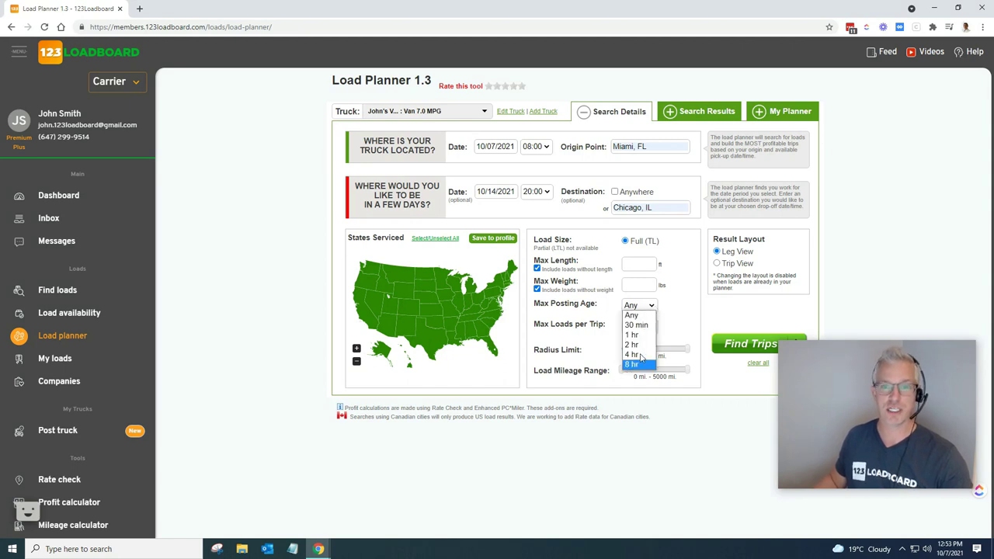
{"action": "left_click", "coordinate": [683, 321]}
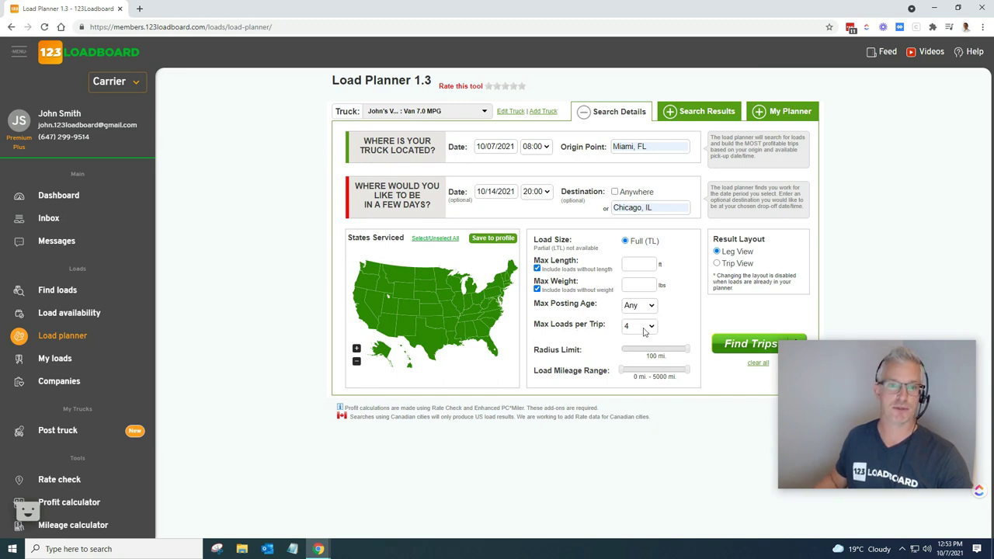
{"action": "left_click", "coordinate": [656, 330]}
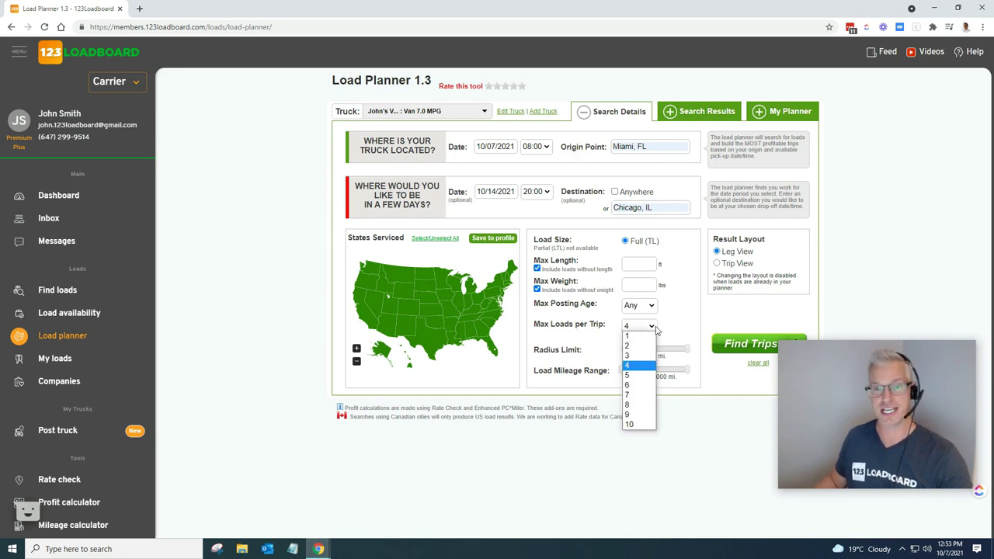
{"action": "left_click", "coordinate": [673, 343]}
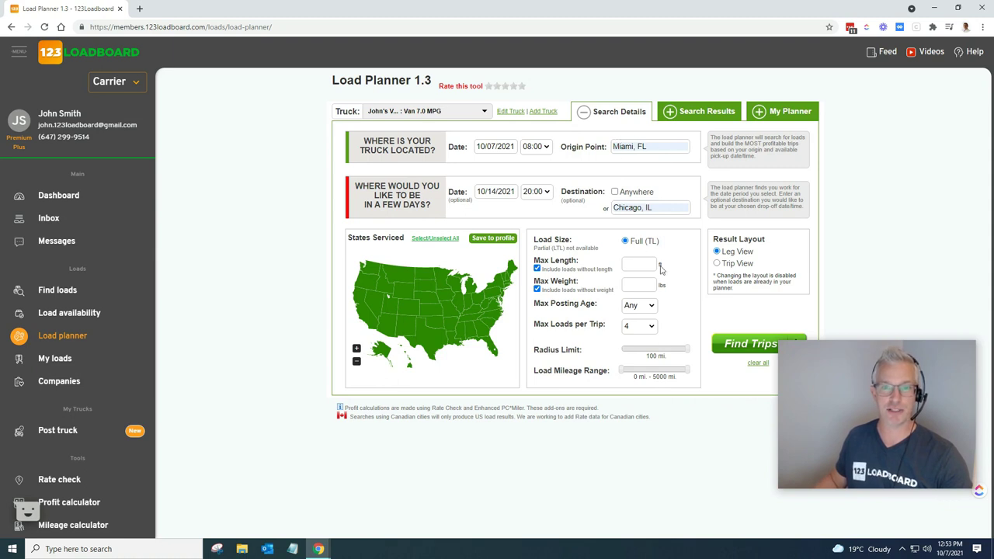
{"action": "left_click_drag", "start_coordinate": [687, 355], "coordinate": [687, 317]}
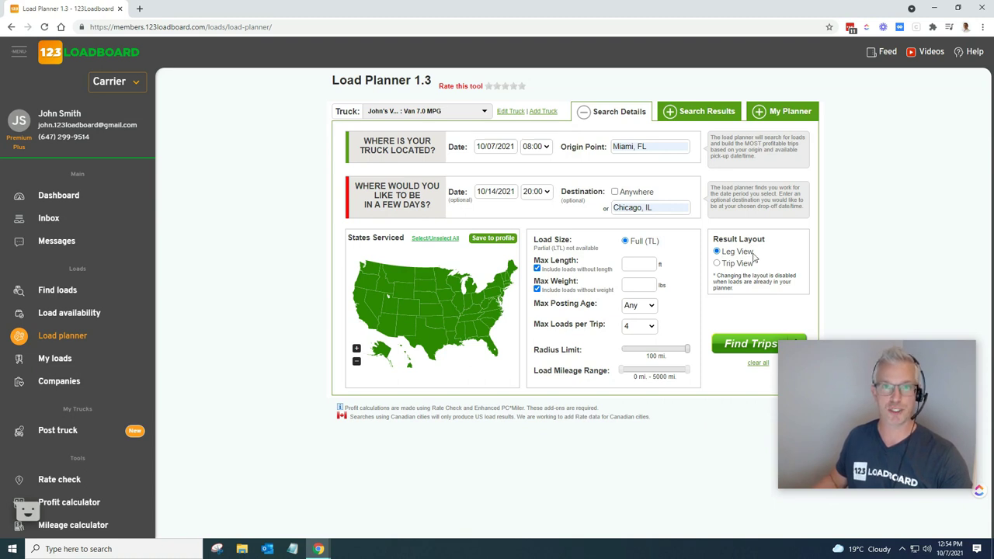
Step: Run Find Trips to list the 31 loads for the first leg from Miami, FL
{"action": "left_click", "coordinate": [748, 349]}
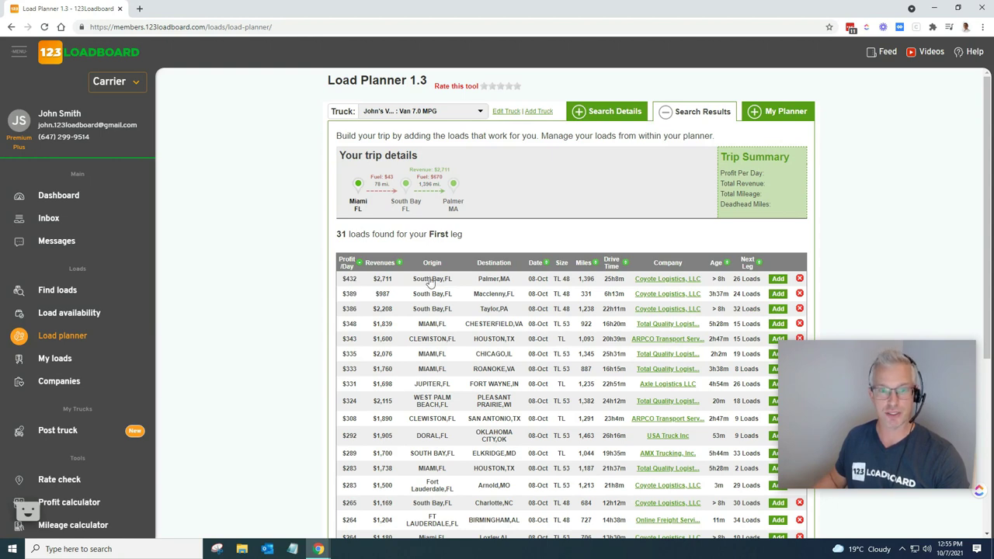
Step: Save the South Bay, Londonderry–Lemoyne, Lancaster–Groveport and Ashland–Dwight loads to My Planner
{"action": "left_click", "coordinate": [777, 280]}
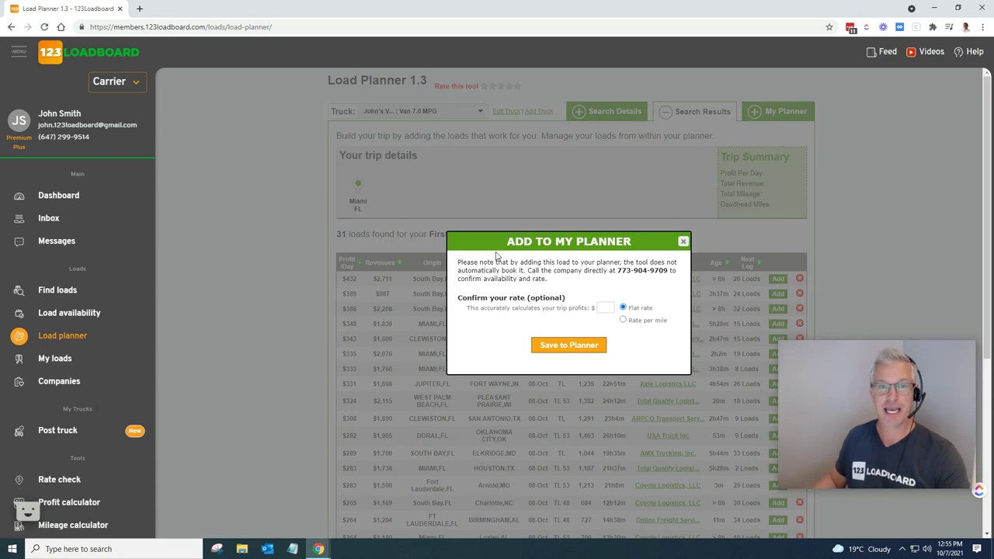
{"action": "left_click", "coordinate": [572, 349]}
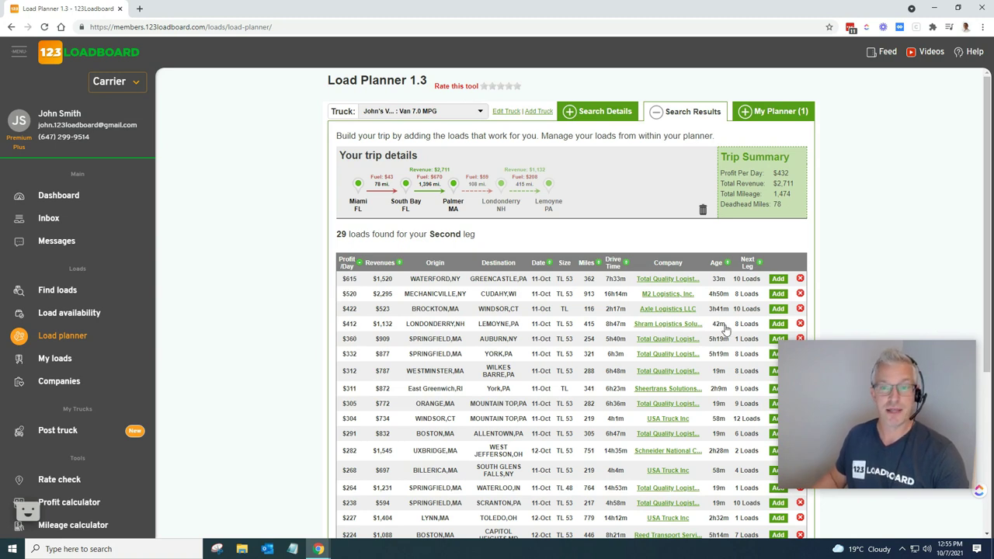
{"action": "left_click", "coordinate": [777, 324]}
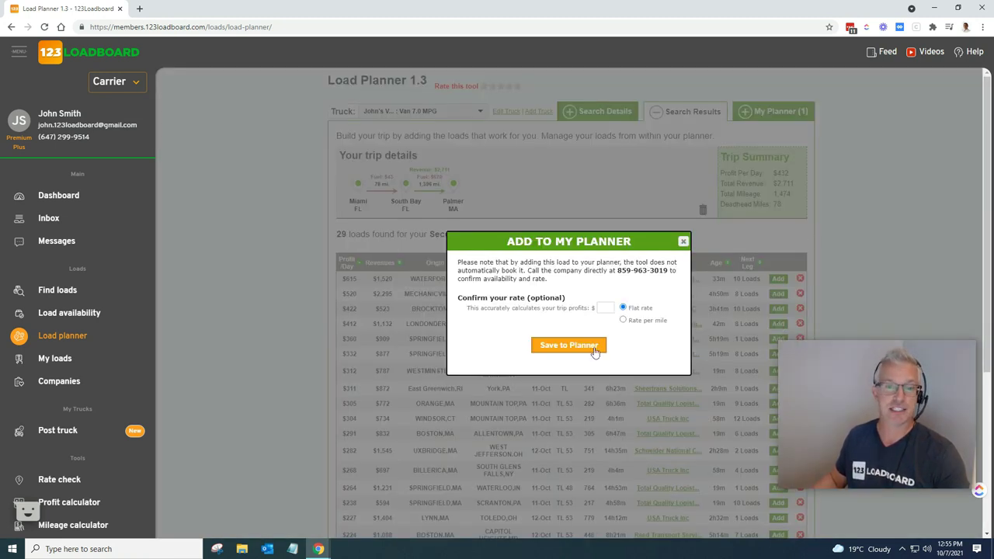
{"action": "left_click", "coordinate": [569, 346]}
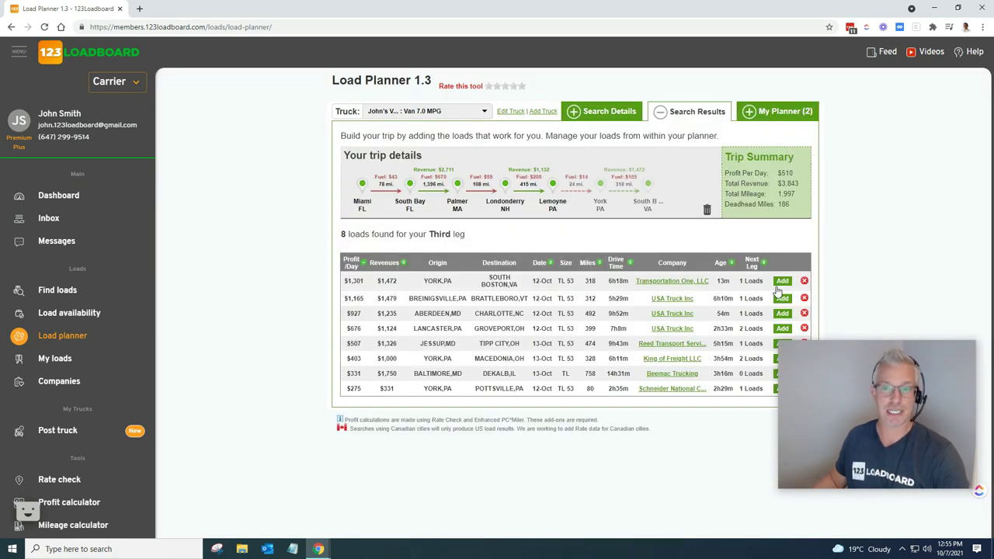
{"action": "left_click", "coordinate": [783, 329]}
{"action": "left_click", "coordinate": [572, 346]}
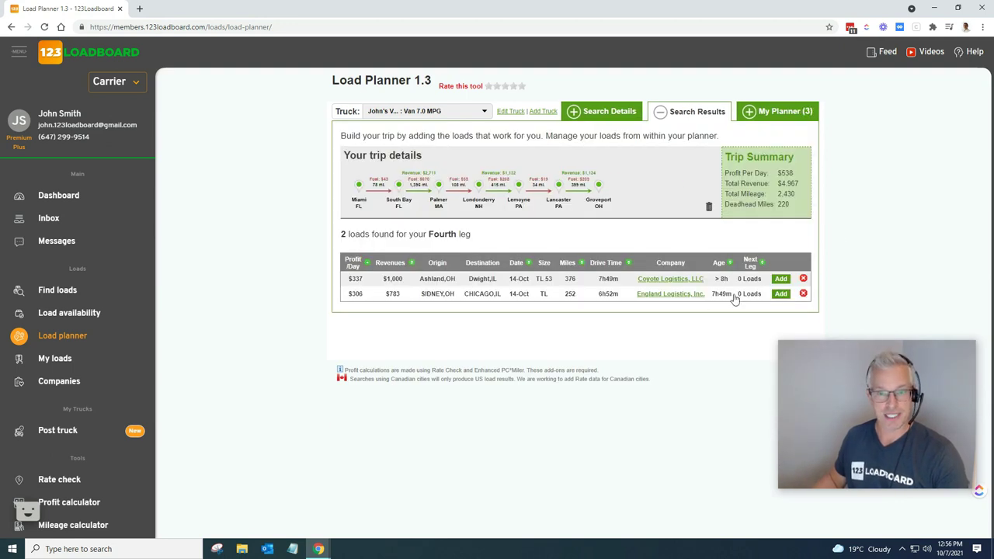
{"action": "left_click", "coordinate": [780, 280]}
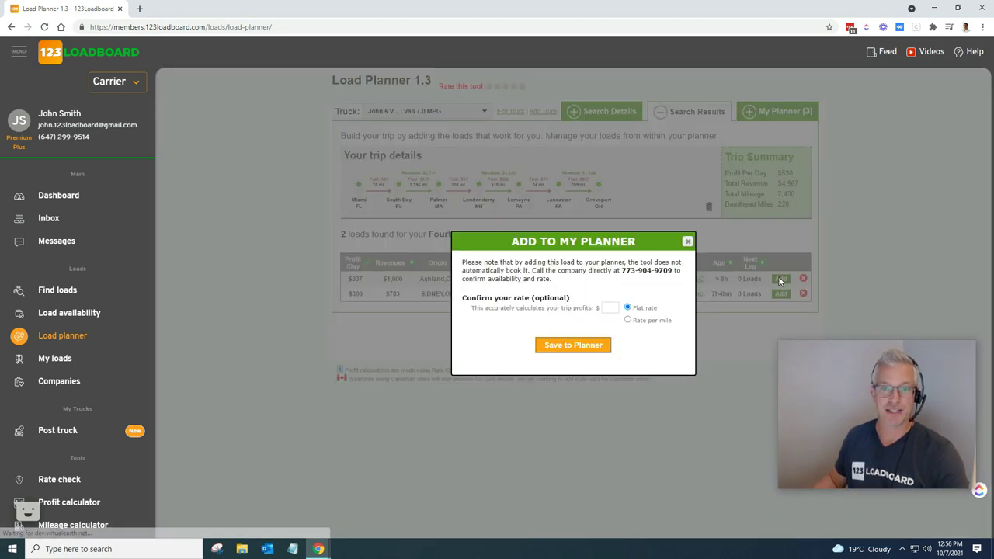
{"action": "left_click", "coordinate": [595, 345]}
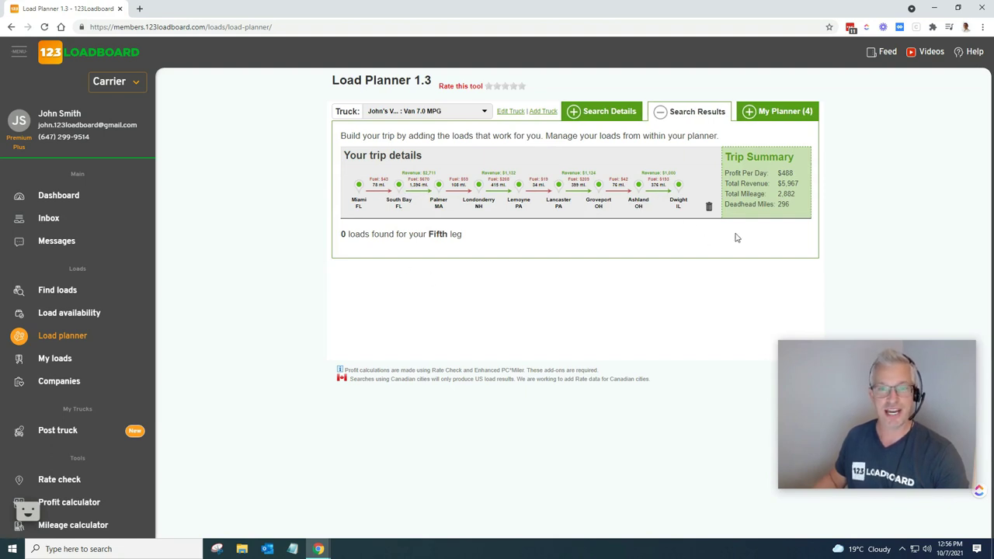
{"action": "left_click", "coordinate": [783, 113]}
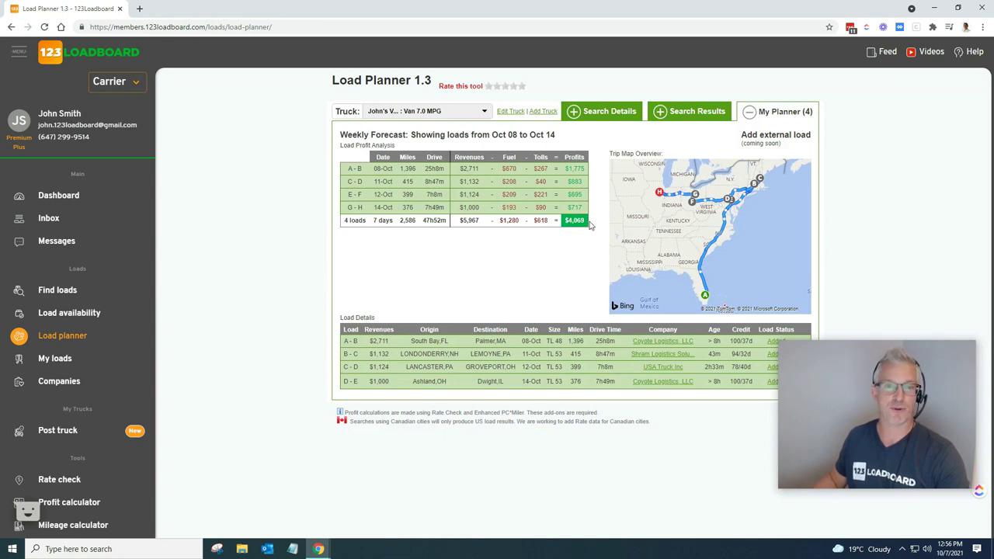
Step: Review the weekly forecast's cost totals: $618 tolls and $1,280 fuel
{"action": "double_click", "coordinate": [540, 220]}
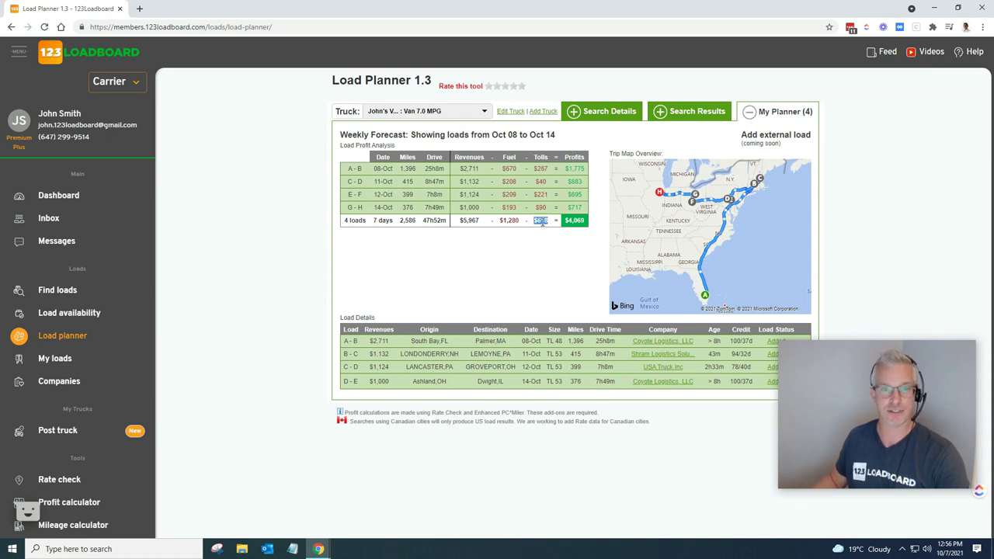
{"action": "left_click_drag", "start_coordinate": [501, 221], "coordinate": [518, 222]}
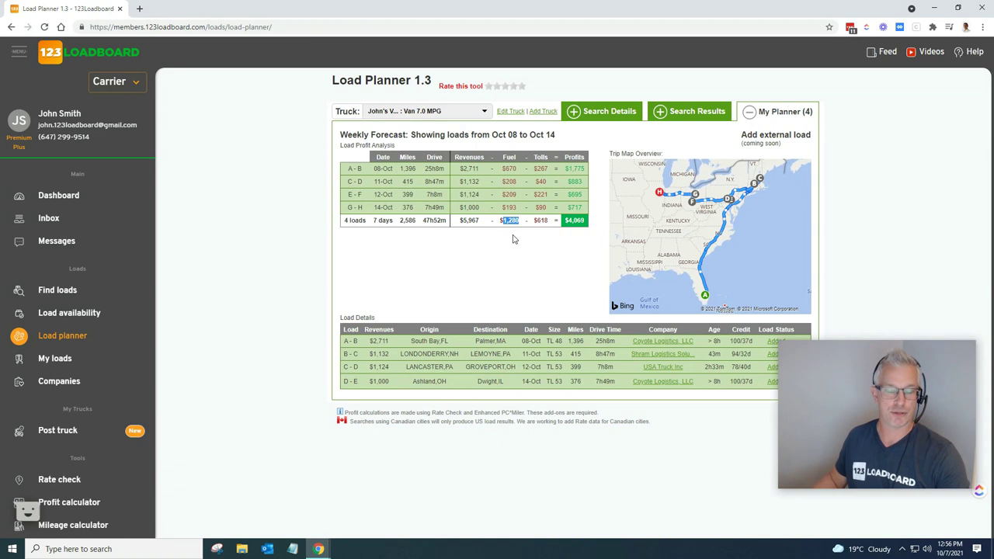
{"action": "left_click", "coordinate": [511, 221]}
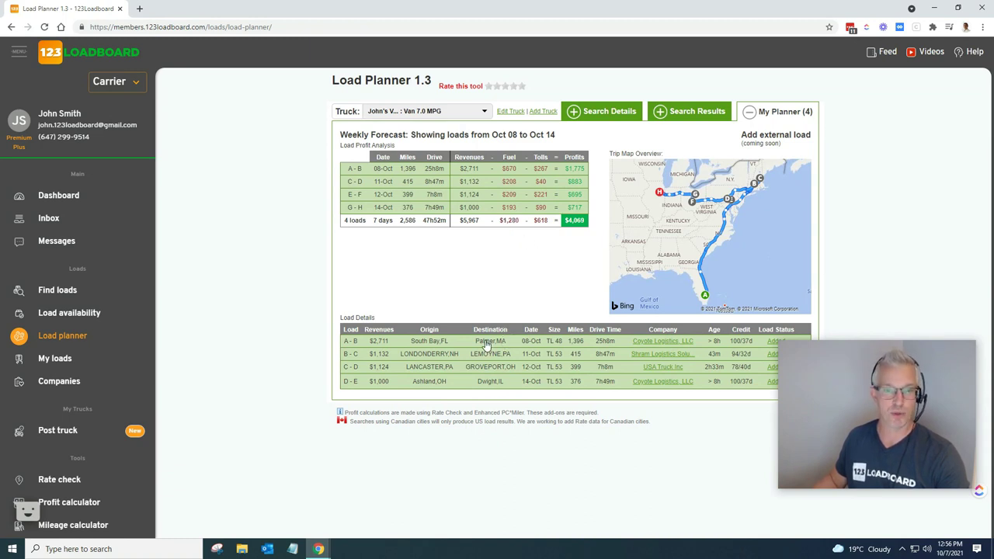
Step: Expand and collapse the broker details for each load, A-B through D-E
{"action": "left_click", "coordinate": [460, 342]}
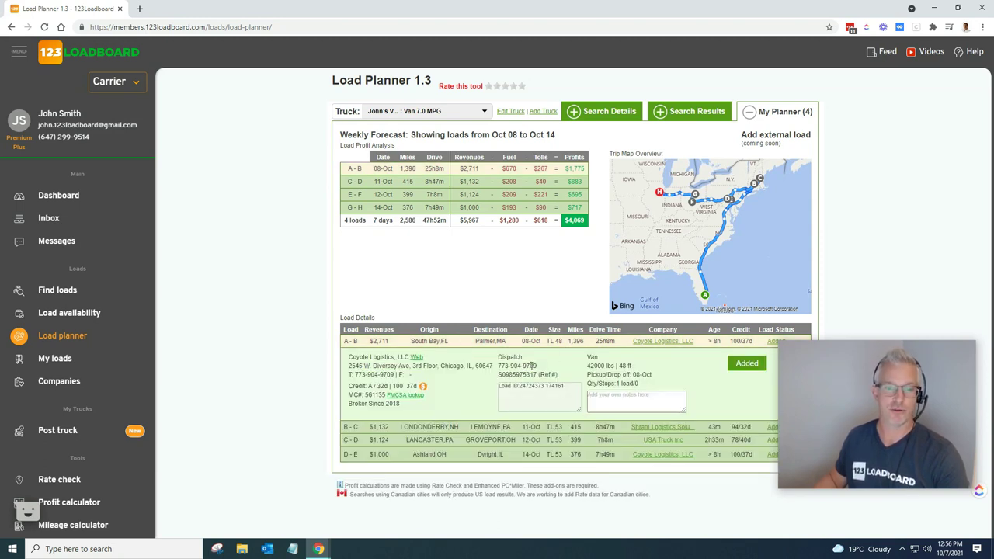
{"action": "left_click_drag", "start_coordinate": [547, 367], "coordinate": [500, 367]}
{"action": "left_click", "coordinate": [505, 367]}
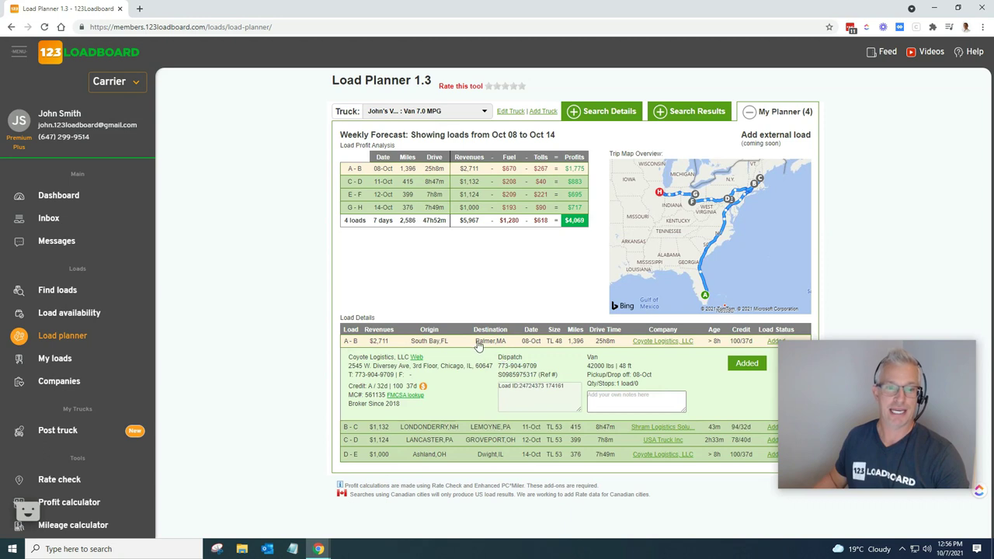
{"action": "left_click", "coordinate": [478, 343]}
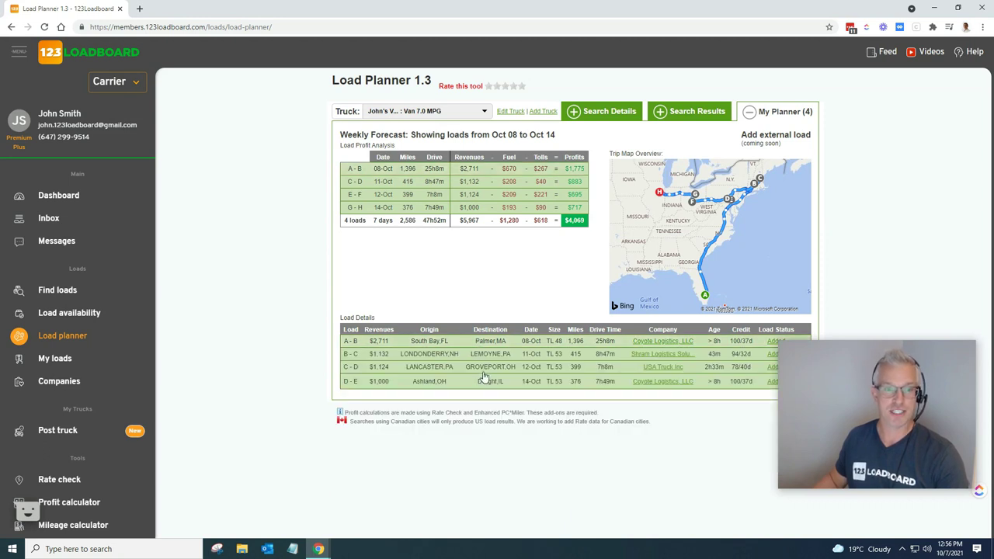
{"action": "left_click", "coordinate": [488, 357]}
{"action": "left_click", "coordinate": [489, 357]}
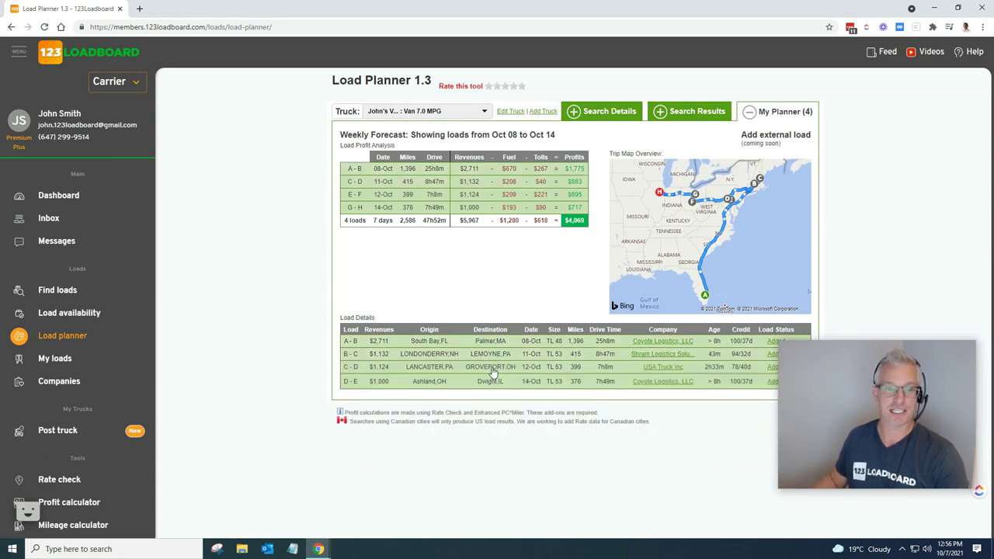
{"action": "left_click", "coordinate": [492, 367]}
{"action": "left_click", "coordinate": [492, 368]}
{"action": "left_click", "coordinate": [494, 381]}
{"action": "left_click", "coordinate": [496, 383]}
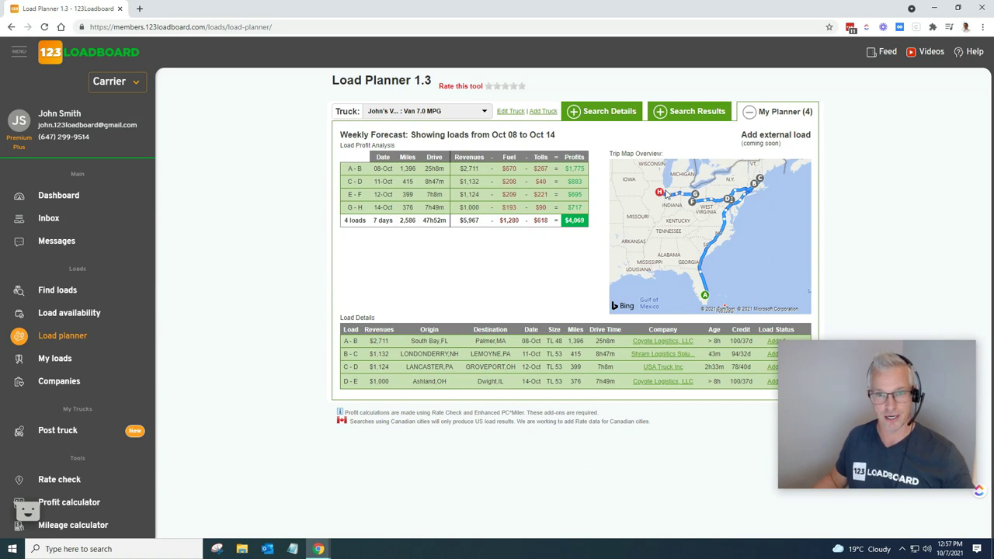
{"action": "scroll", "coordinate": [666, 194], "scroll_direction": "up", "scroll_amount": 3}
{"action": "scroll", "coordinate": [657, 227], "scroll_direction": "down", "scroll_amount": 3}
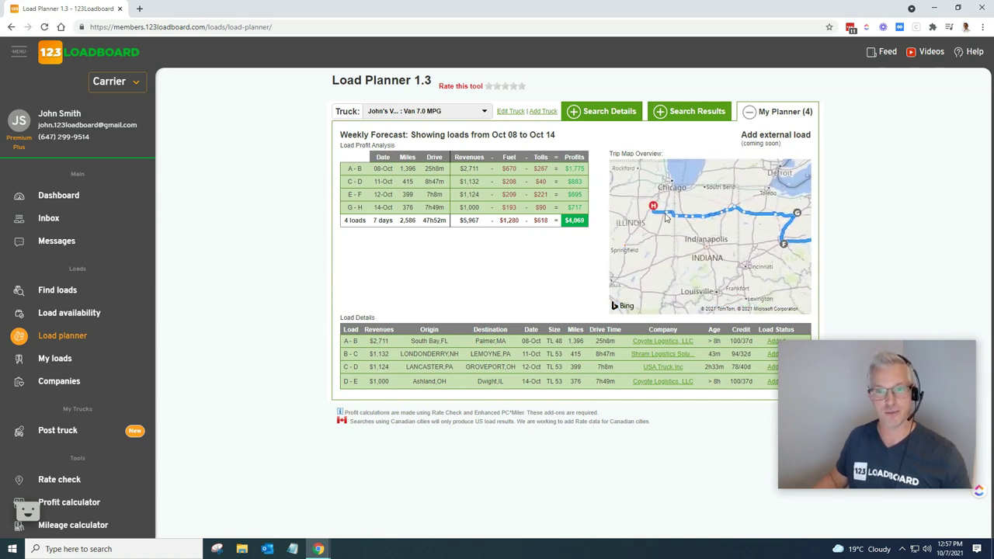
{"action": "scroll", "coordinate": [668, 223], "scroll_direction": "down", "scroll_amount": 2}
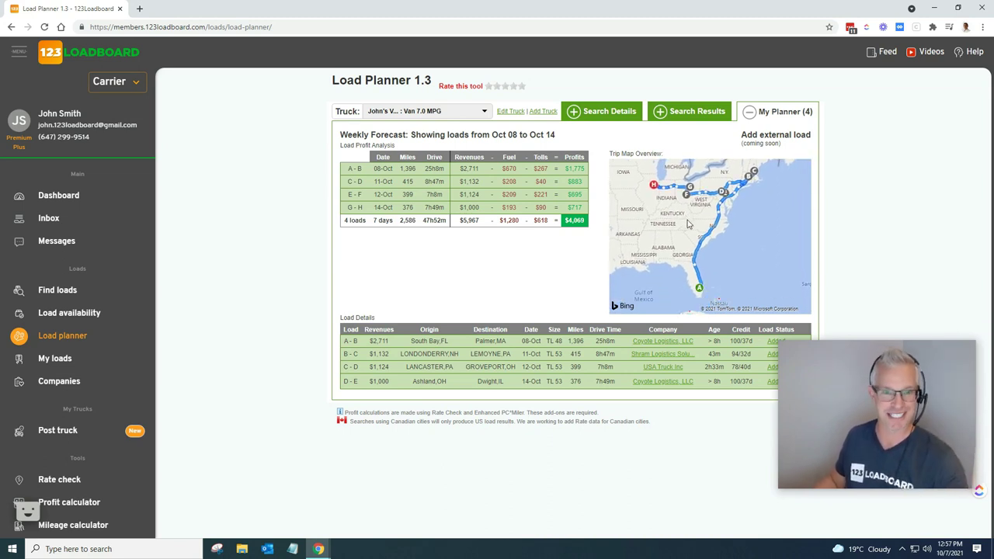
{"action": "left_click_drag", "start_coordinate": [687, 224], "coordinate": [695, 235]}
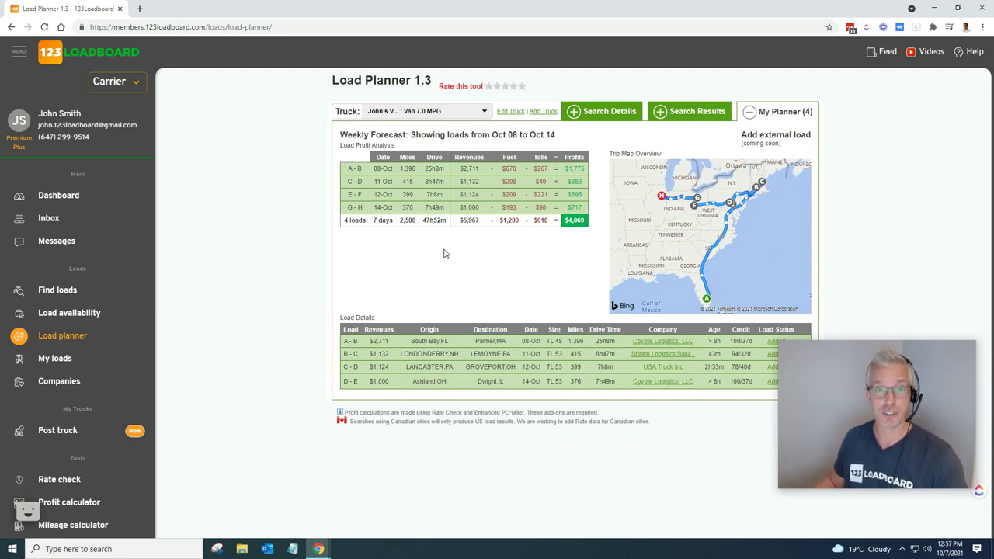
{"action": "left_click_drag", "start_coordinate": [349, 170], "coordinate": [586, 230]}
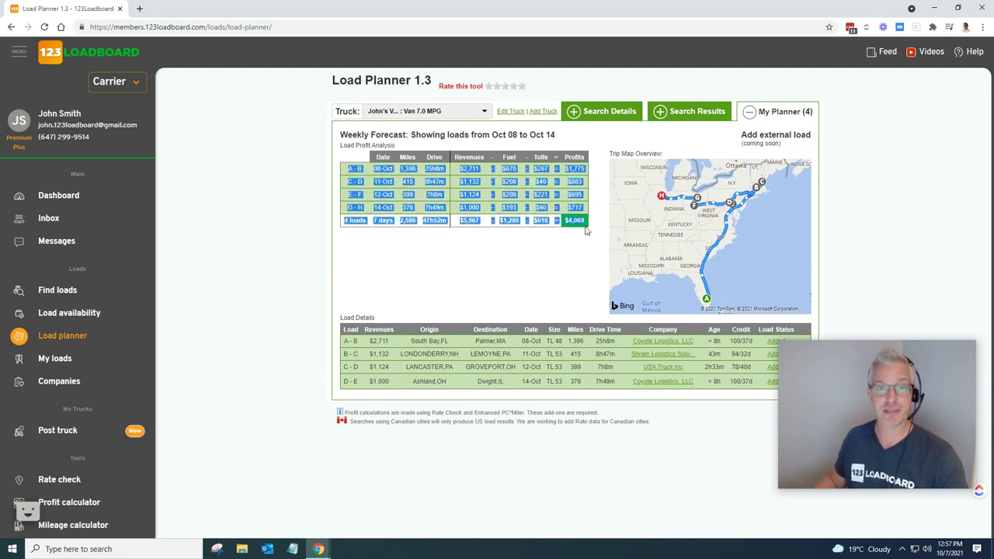
{"action": "left_click", "coordinate": [586, 251]}
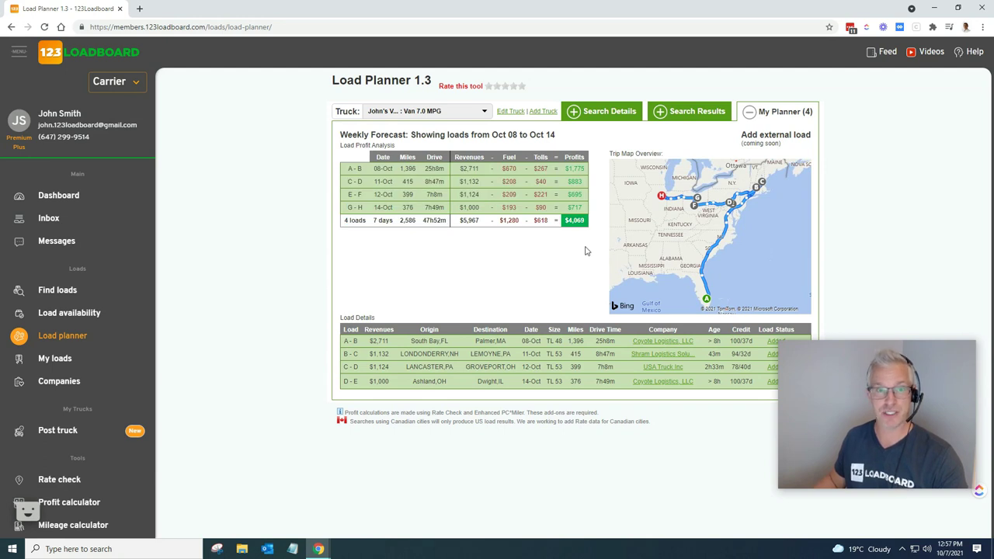